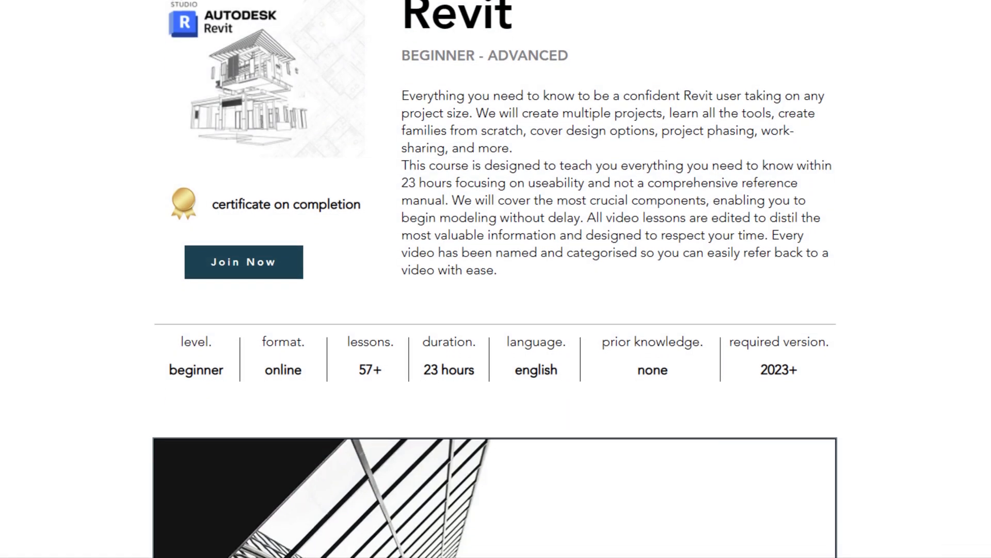
- Read through the Revit course page, from the overview down to the lesson outline for creating the main project
{"action": "scroll", "coordinate": [496, 279], "scroll_direction": "down", "scroll_amount": 8}
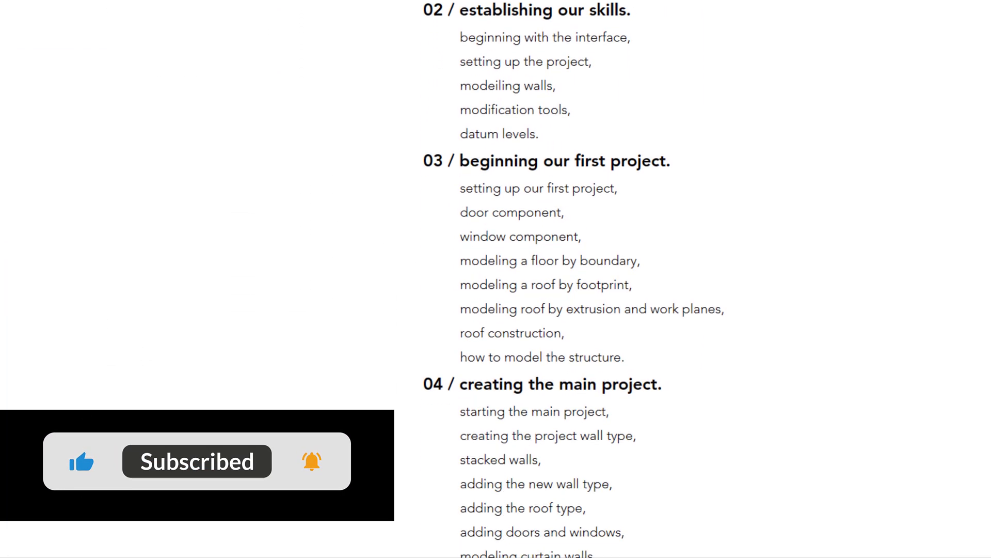
{"action": "scroll", "coordinate": [495, 279], "scroll_direction": "down", "scroll_amount": 8}
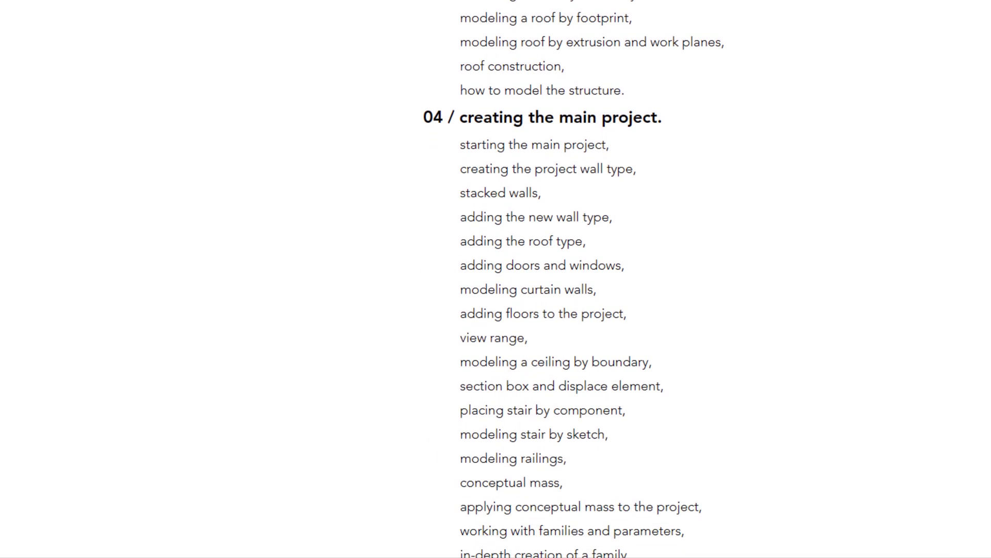
{"action": "scroll", "coordinate": [496, 278], "scroll_direction": "down", "scroll_amount": 5}
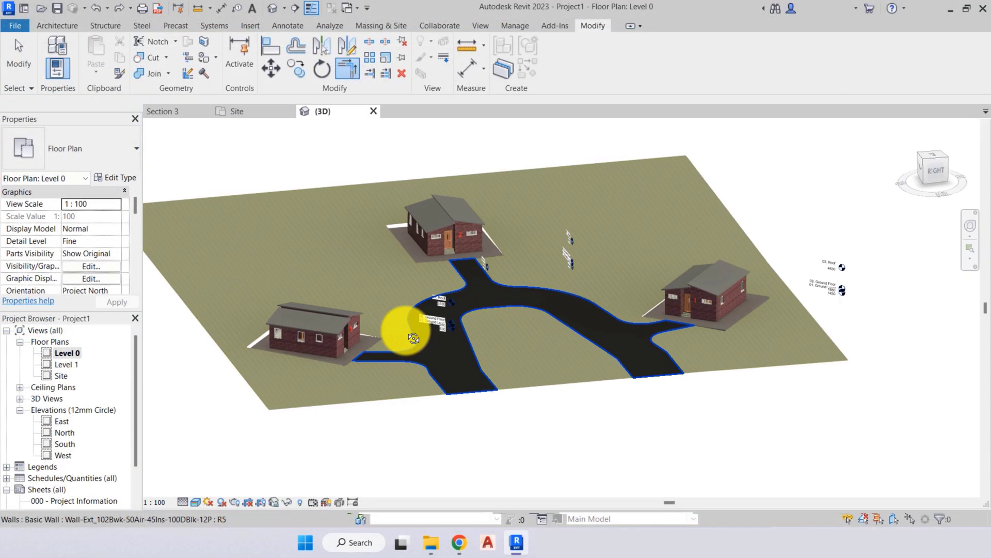
- Examine the three-house site, the landscaped villa and the red apartment block from several angles in 3D
{"action": "mouse_move", "coordinate": [402, 328]}
{"action": "middle_mouse_down", "text": "shift"}
{"action": "mouse_move", "coordinate": [443, 346]}
{"action": "mouse_move", "coordinate": [366, 306]}
{"action": "mouse_move", "coordinate": [397, 325]}
{"action": "middle_mouse_up", "text": "shift"}
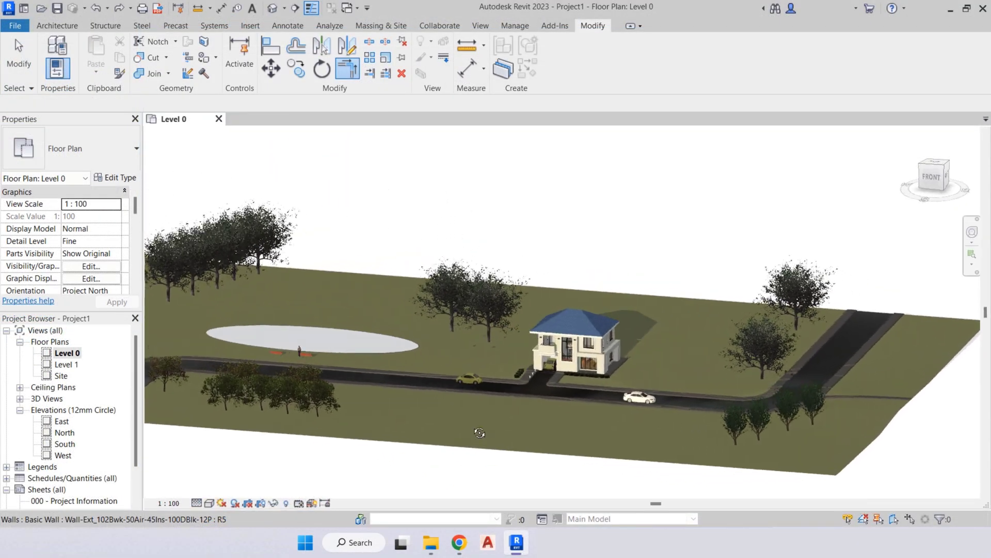
{"action": "middle_click_drag", "start_coordinate": [479, 433], "coordinate": [418, 423], "text": "shift"}
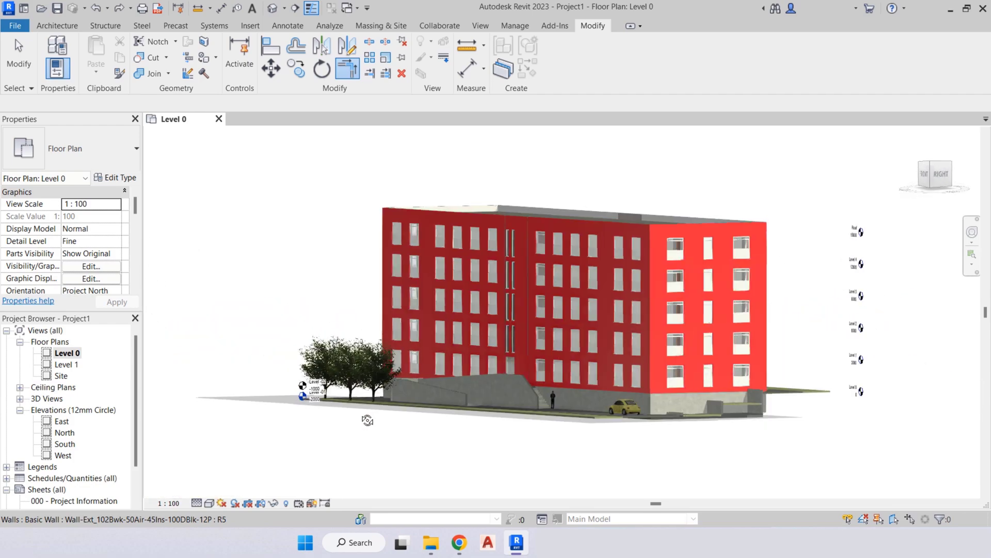
{"action": "middle_click_drag", "start_coordinate": [367, 420], "coordinate": [416, 461], "text": "shift"}
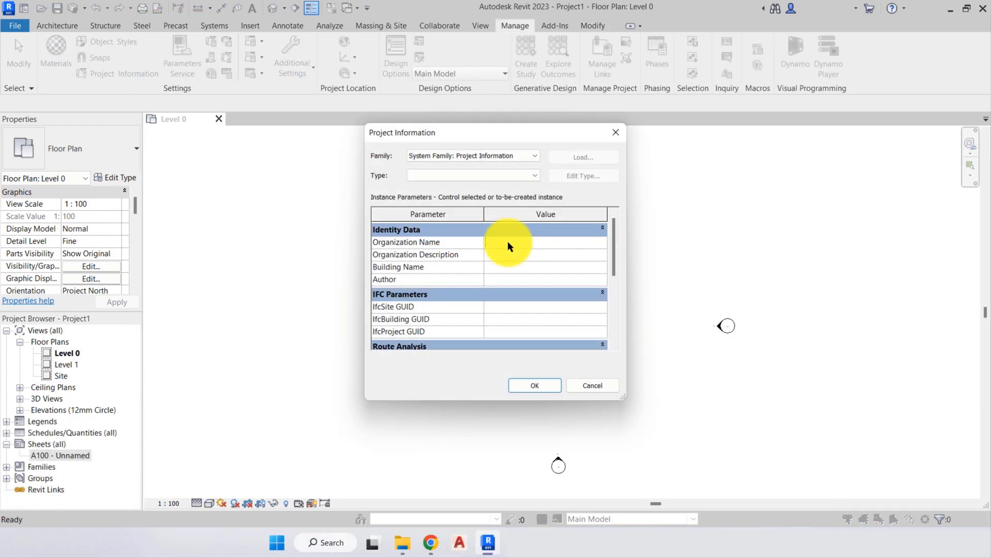
- Enter S15 Studio as the organization name in the project information
{"action": "type", "text": "5 Studio"}
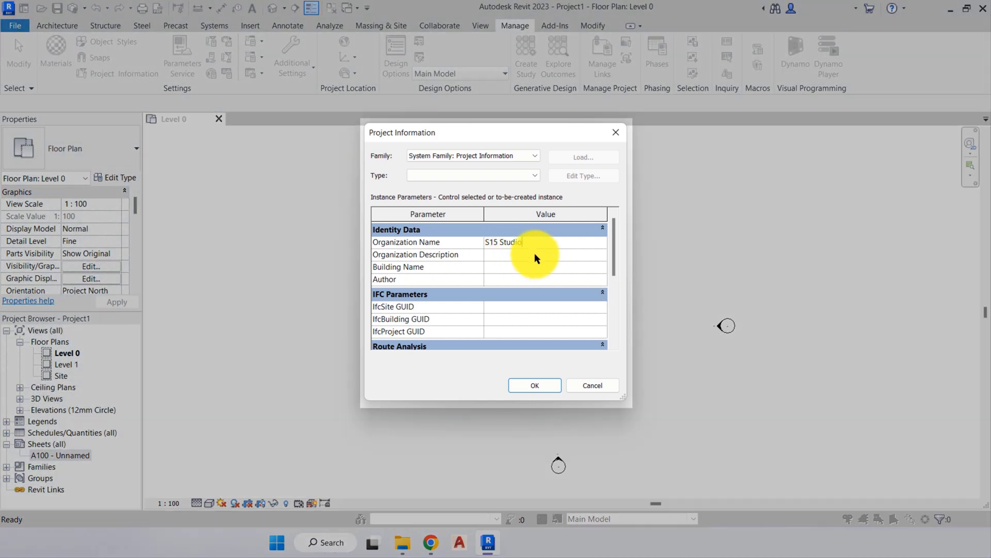
{"action": "left_click", "coordinate": [535, 253]}
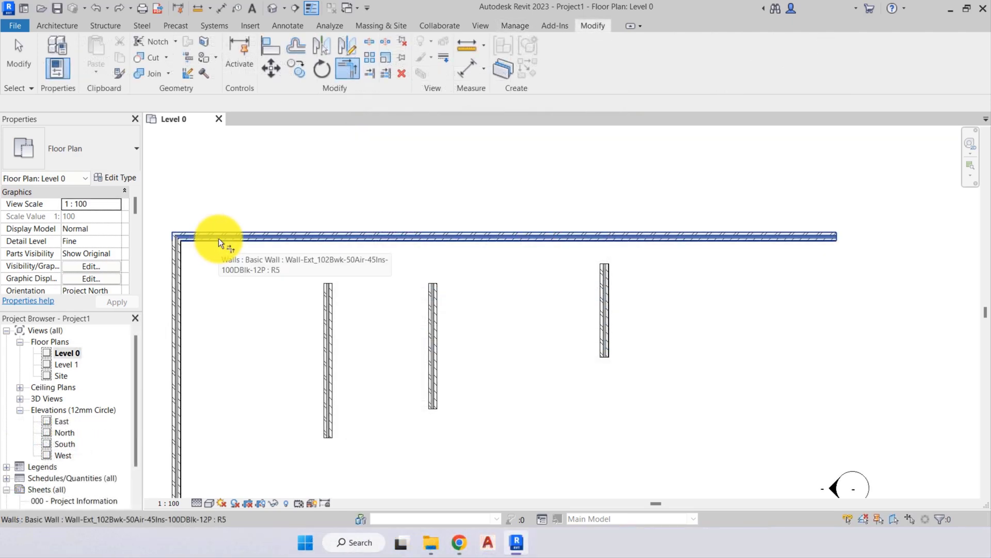
- Trim the long upper exterior wall to a corner with the nearest inner vertical wall
{"action": "left_click", "coordinate": [219, 238]}
{"action": "left_click", "coordinate": [325, 342]}
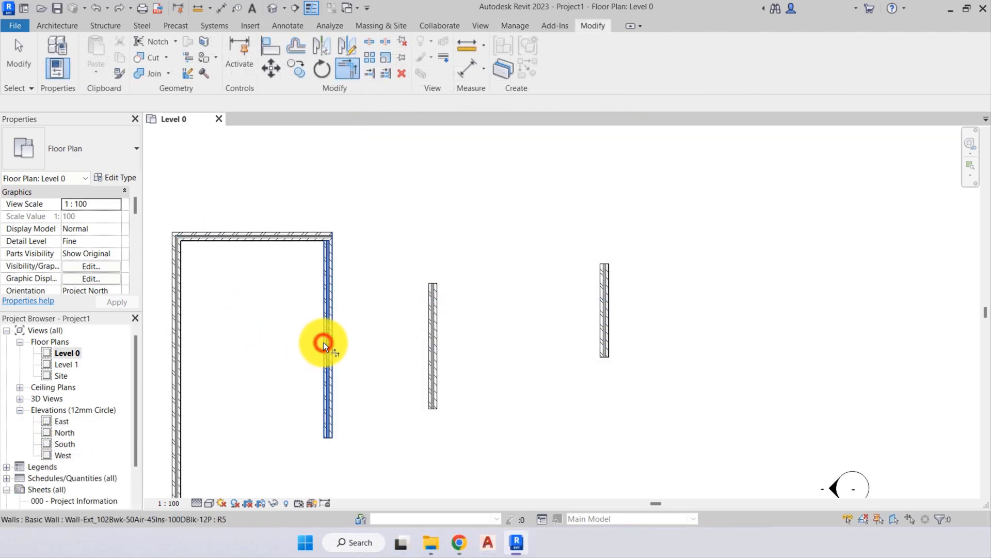
{"action": "left_click", "coordinate": [215, 236]}
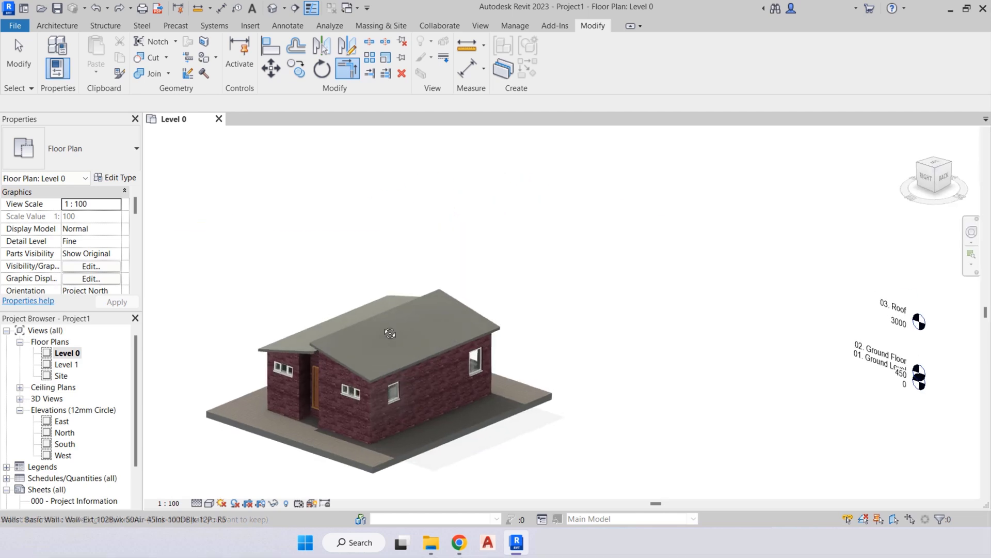
- Inspect the small brick house with its levels and the L-shaped hip-roofed building in 3D
{"action": "middle_click_drag", "start_coordinate": [359, 361], "coordinate": [416, 360], "text": "shift"}
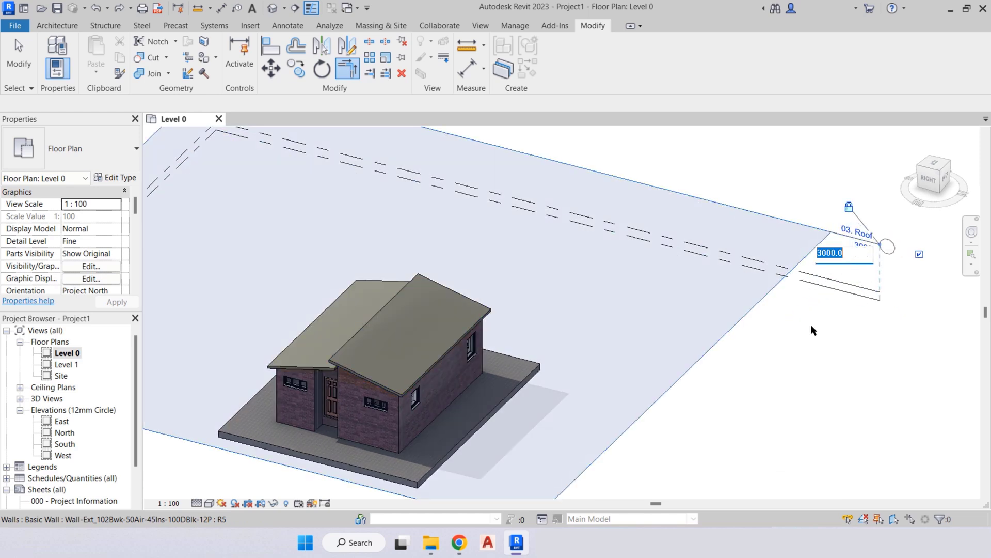
{"action": "left_click", "coordinate": [812, 330]}
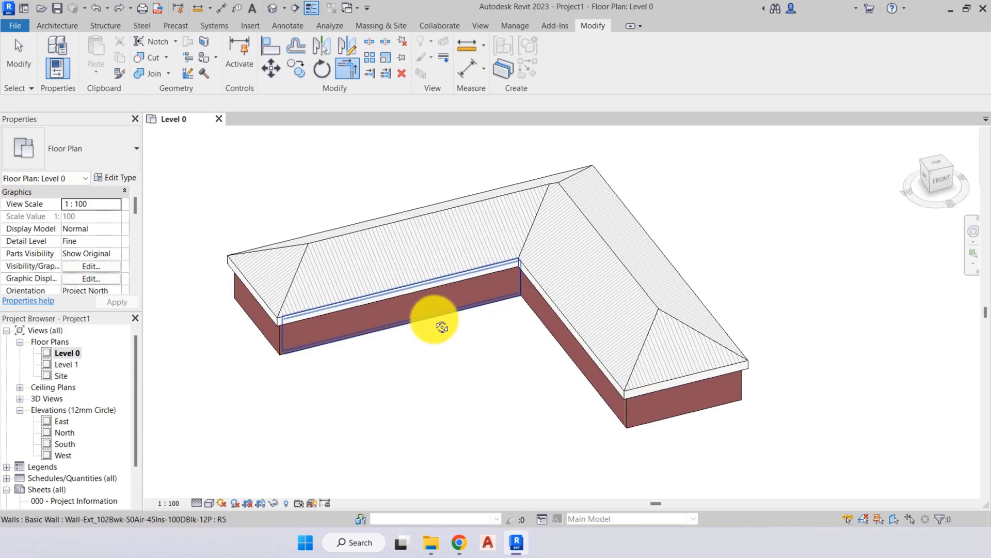
{"action": "middle_click_drag", "start_coordinate": [441, 323], "coordinate": [547, 290]}
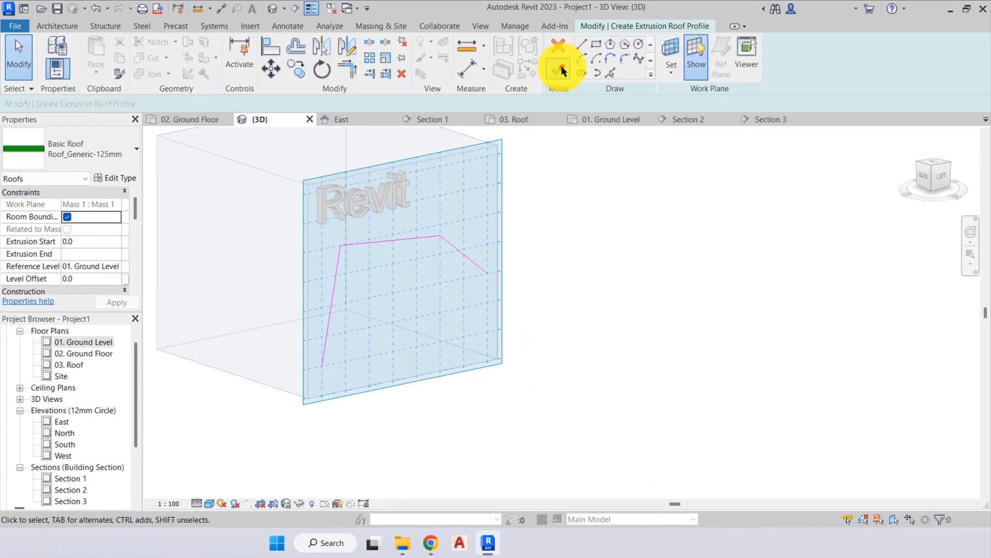
- Finish the roof extrusion from the sketched profile on the mass face and view it in 3D
{"action": "left_click", "coordinate": [561, 65]}
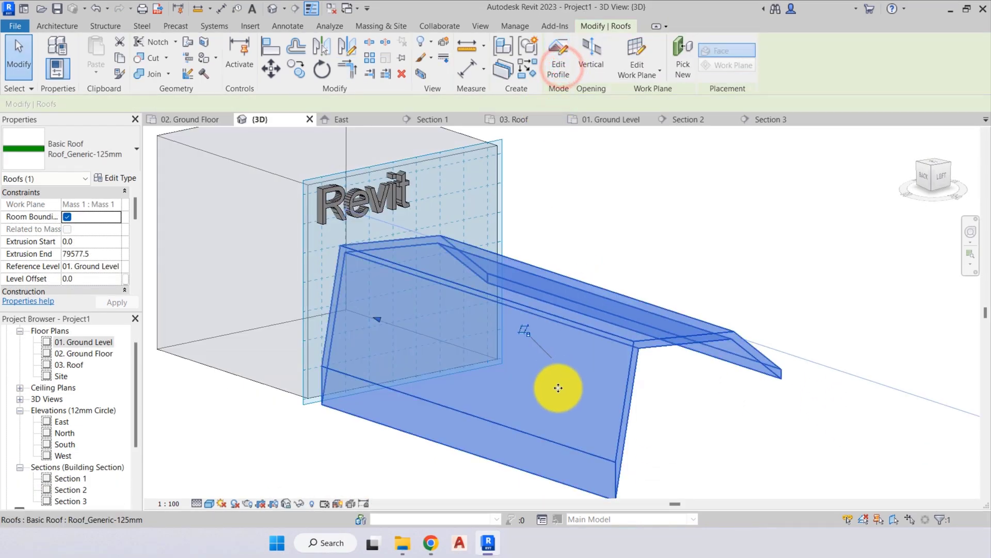
{"action": "middle_click_drag", "start_coordinate": [558, 387], "coordinate": [505, 376], "text": "shift"}
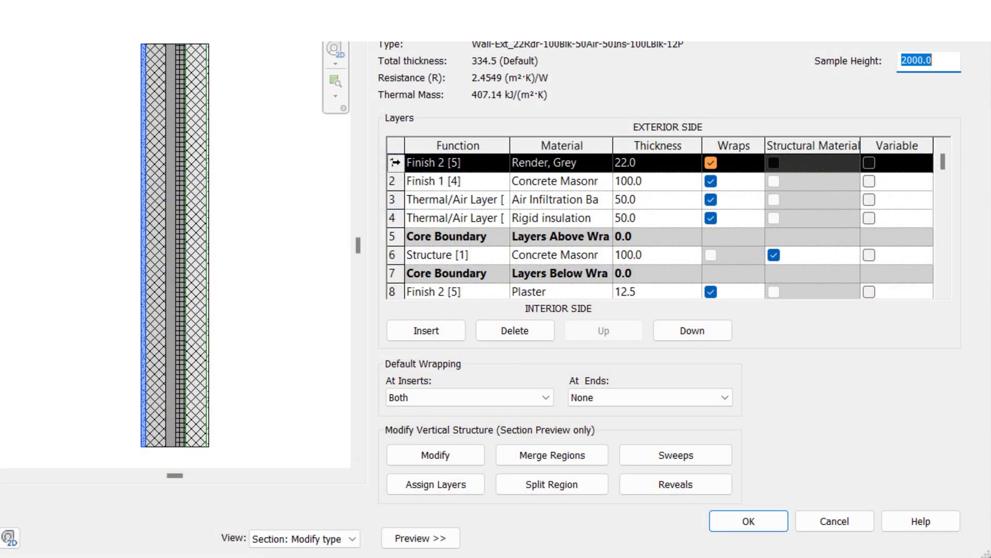
- Review the exterior wall's layer structure and the type parameters of the Diagonal - 2.5mm Arial dimension style
{"action": "left_click", "coordinate": [395, 183]}
{"action": "left_click", "coordinate": [395, 200]}
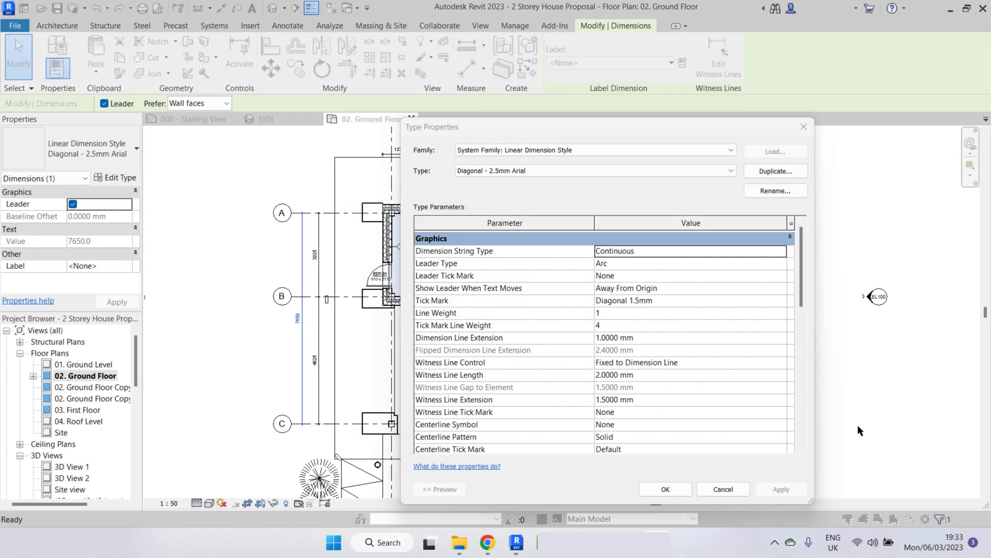
{"action": "left_click_drag", "start_coordinate": [804, 280], "coordinate": [807, 385]}
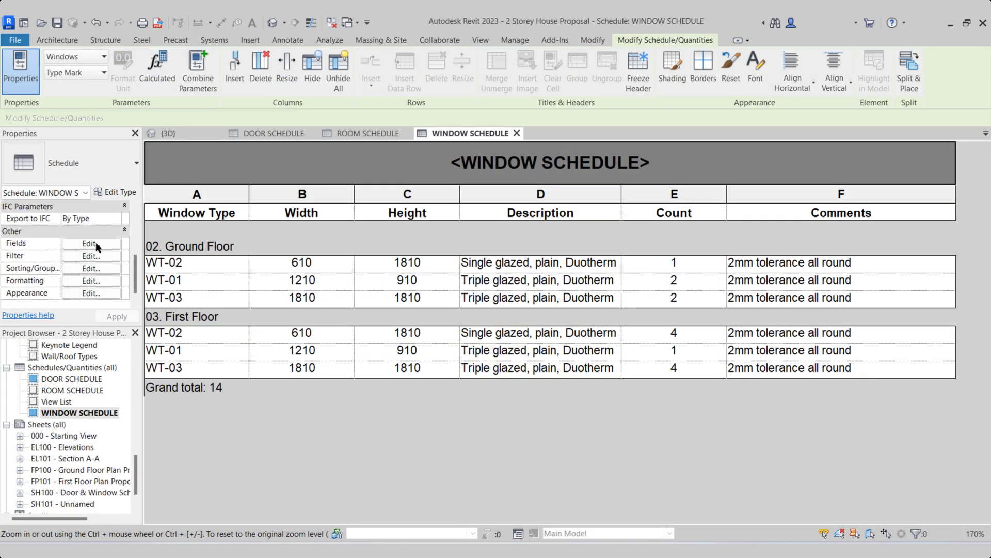
- Open the window schedule's field settings and browse the available fields
{"action": "left_click", "coordinate": [97, 246]}
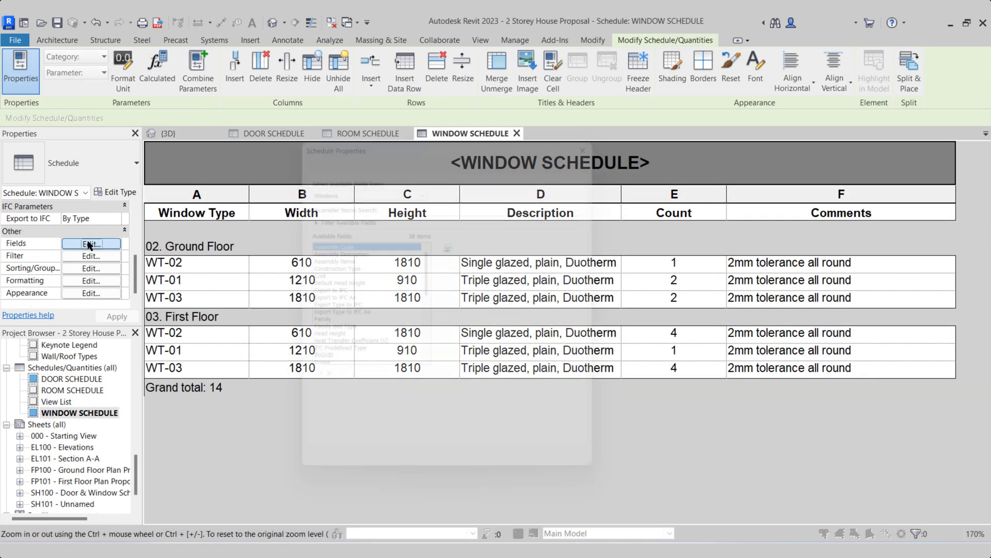
{"action": "left_click_drag", "start_coordinate": [427, 265], "coordinate": [428, 287]}
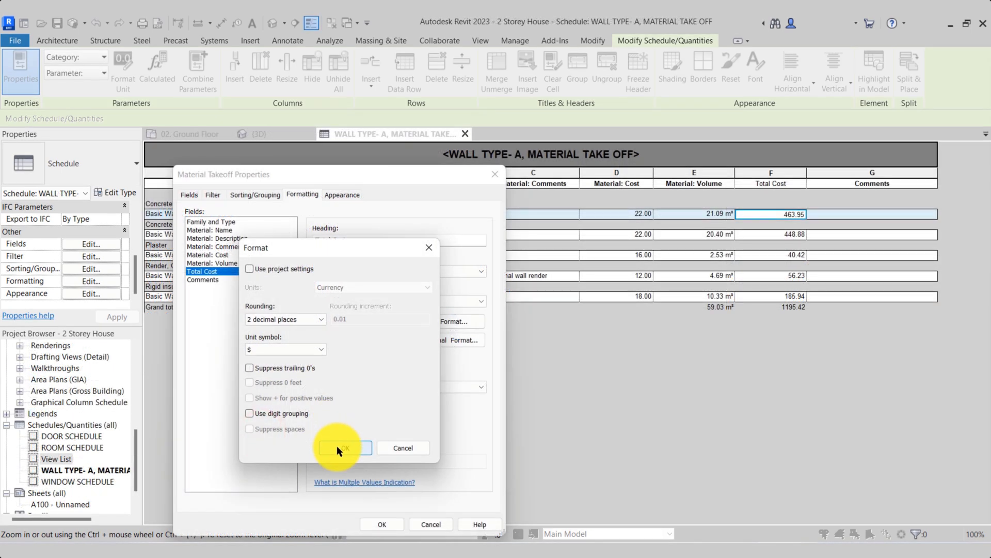
- Apply the Total Cost format with 2 decimal places and the $ symbol to the material takeoff, then select its column heading
{"action": "left_click", "coordinate": [335, 446]}
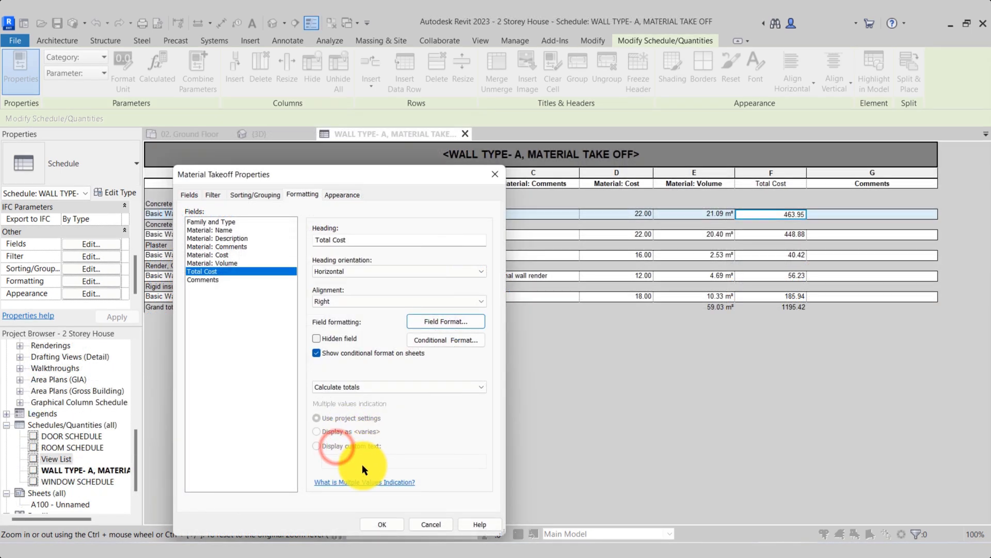
{"action": "left_click", "coordinate": [378, 524]}
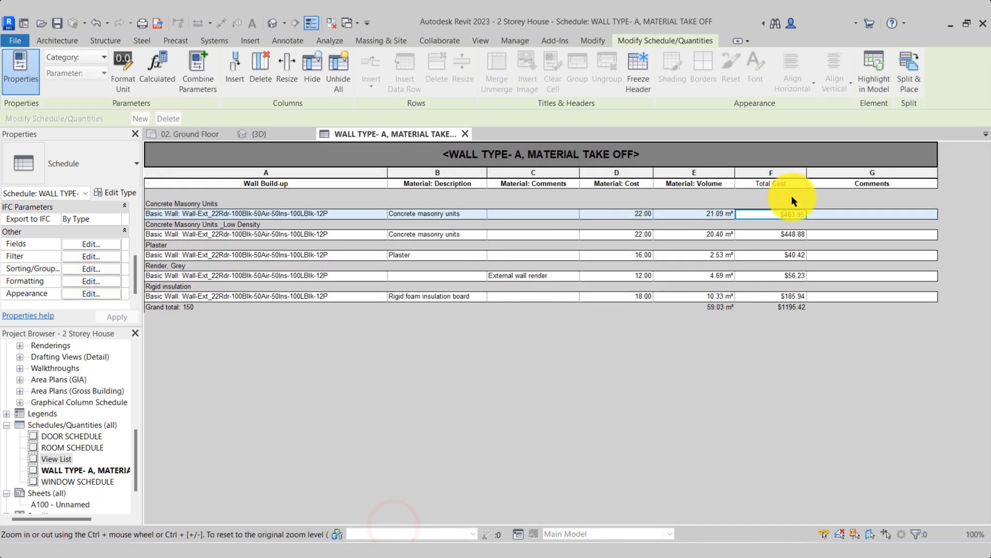
{"action": "left_click", "coordinate": [785, 182]}
{"action": "left_click", "coordinate": [785, 182]}
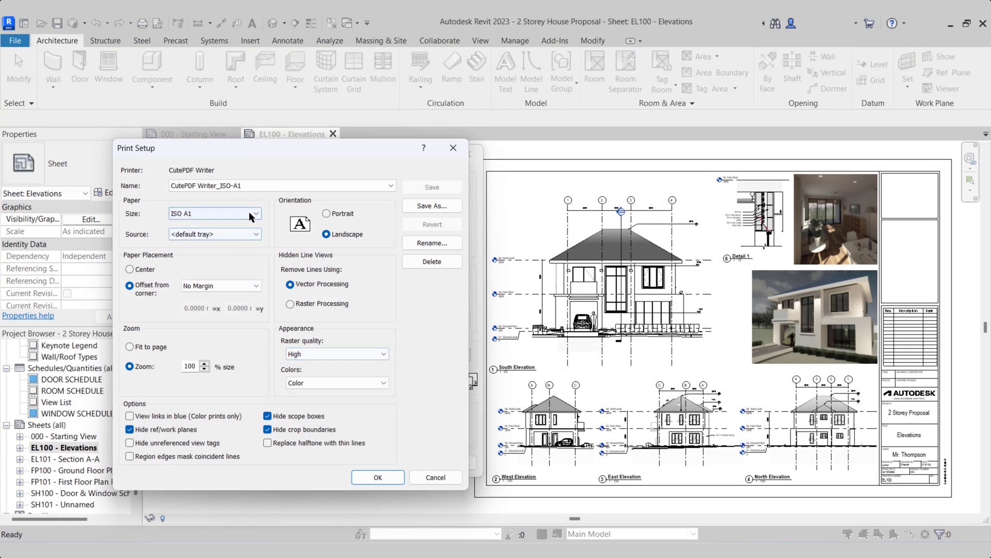
- Review the available print paper sizes for the elevations sheet and the view template settings of the ground floor plan
{"action": "left_click", "coordinate": [252, 215]}
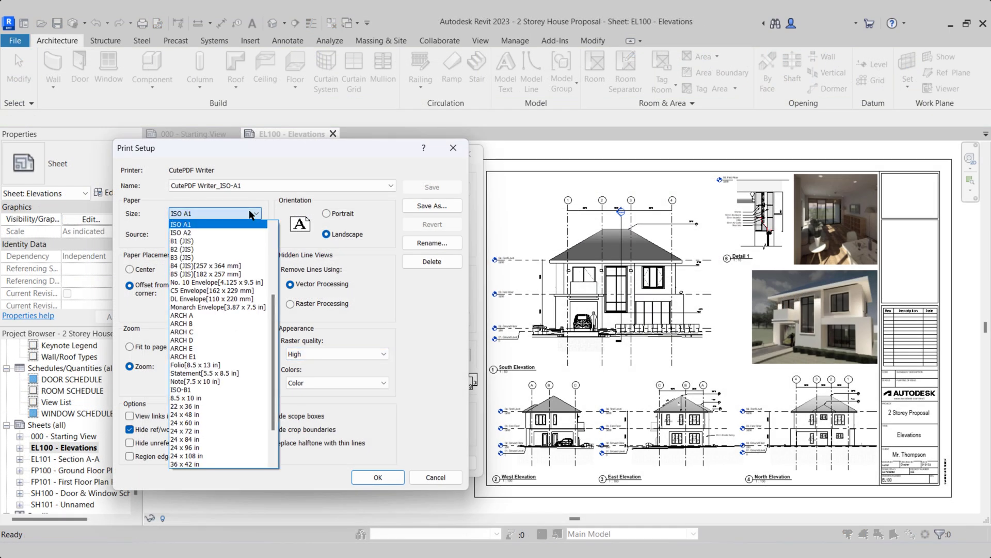
{"action": "scroll", "coordinate": [275, 273], "scroll_direction": "up", "scroll_amount": 4}
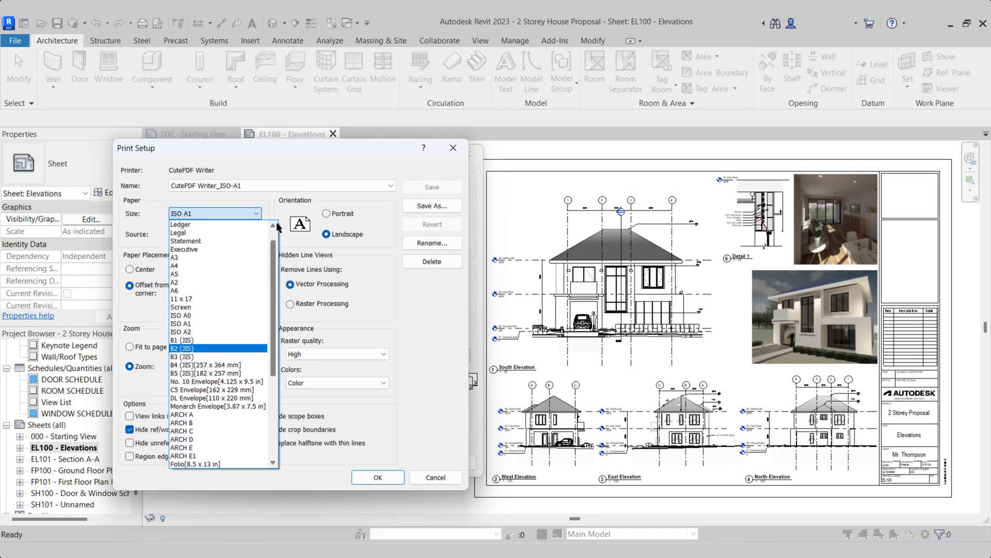
{"action": "left_click", "coordinate": [386, 291]}
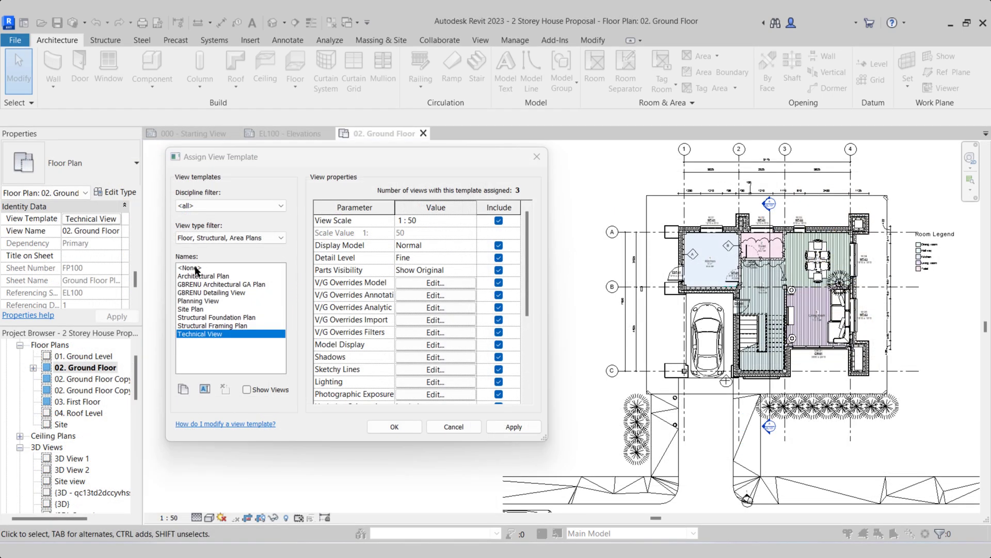
{"action": "left_click", "coordinate": [198, 268]}
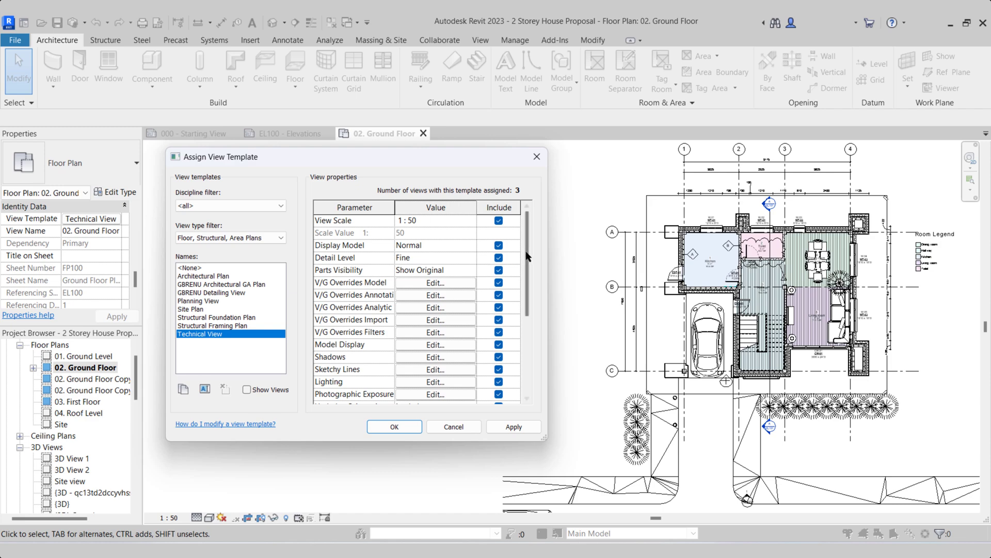
{"action": "scroll", "coordinate": [527, 257], "scroll_direction": "down", "scroll_amount": 3}
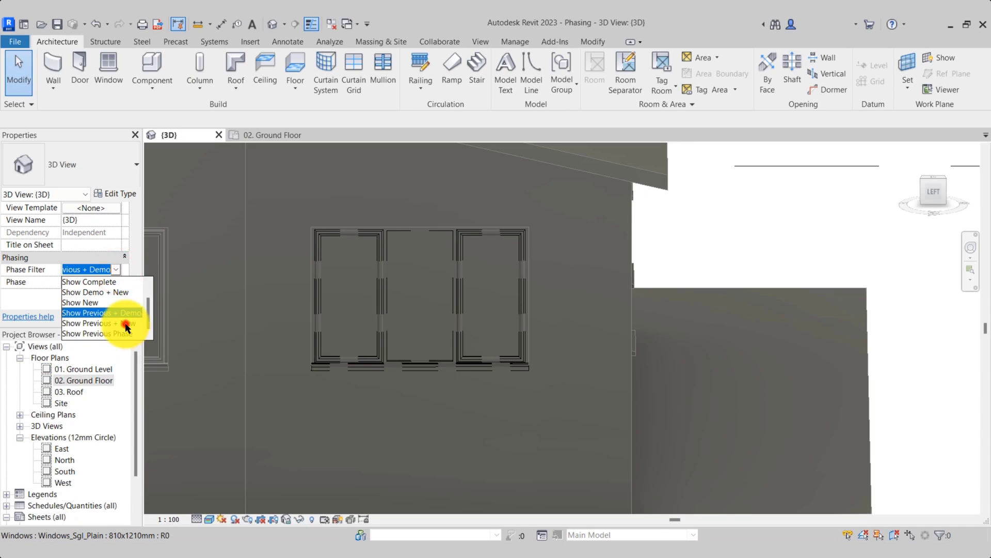
- Set the 3D view's phase filter to Show Previous + New and make the window set's Option 1 the active design option
{"action": "left_click", "coordinate": [127, 324]}
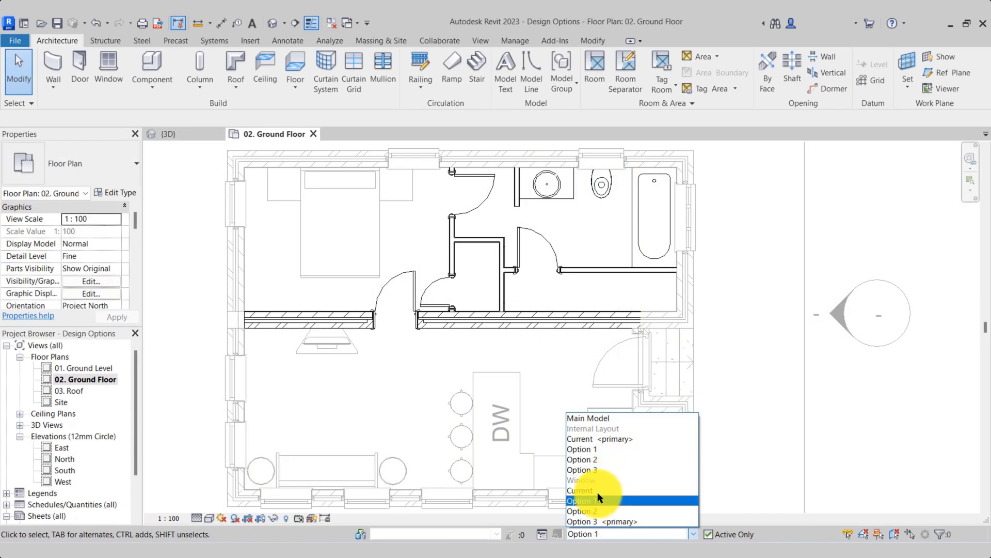
{"action": "left_click", "coordinate": [598, 498]}
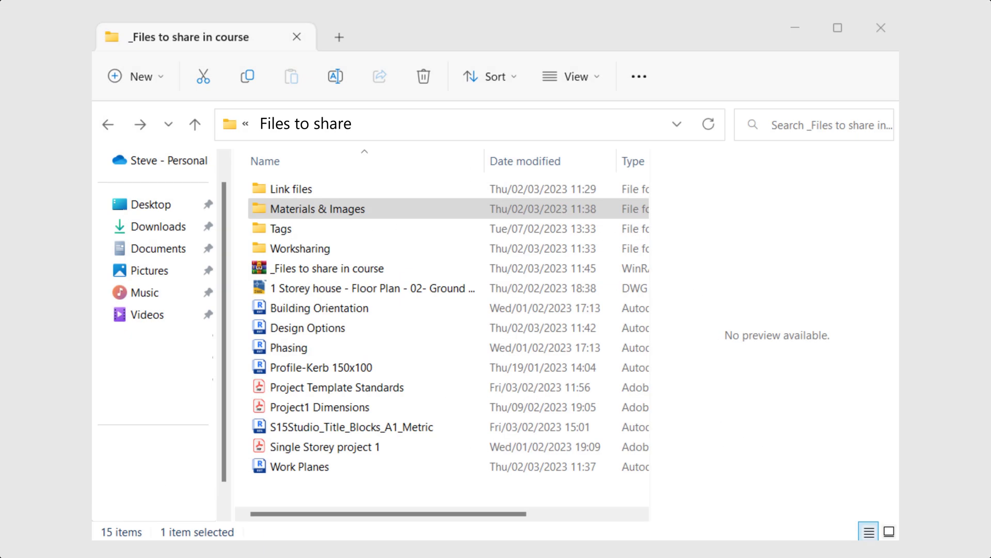
- Browse the Link files, Materials & Images and Tags folders among the shared course files
{"action": "double_click", "coordinate": [308, 189]}
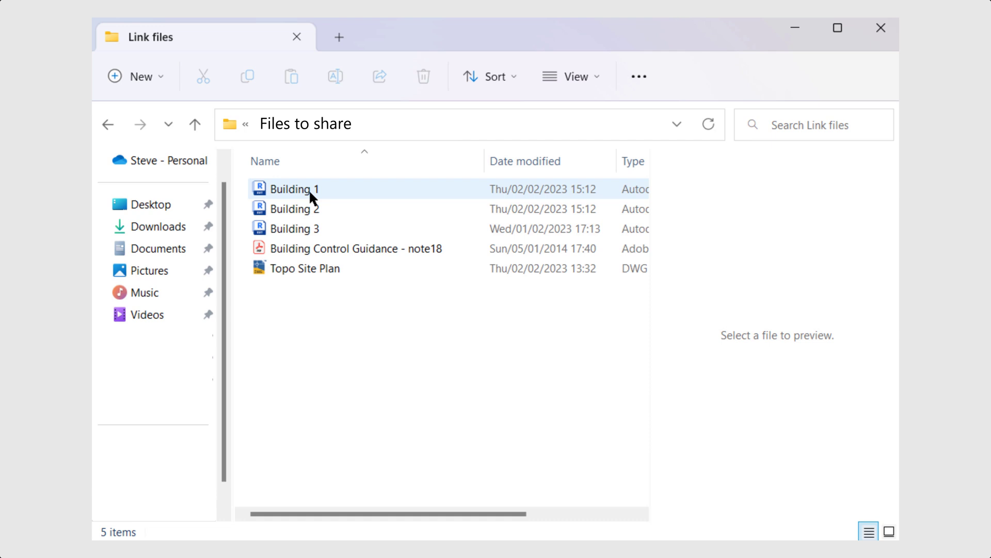
{"action": "left_click", "coordinate": [108, 124]}
{"action": "double_click", "coordinate": [255, 208]}
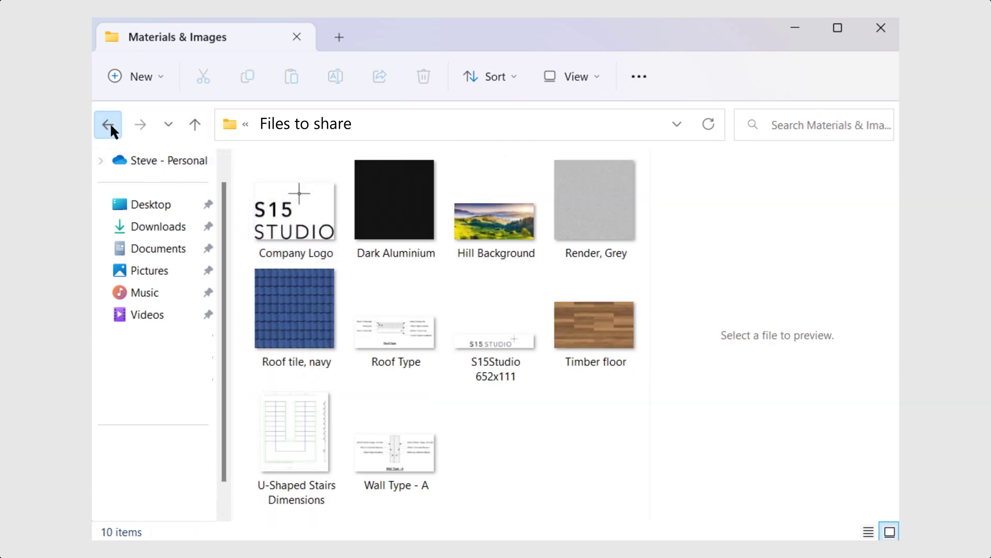
{"action": "left_click", "coordinate": [108, 124]}
{"action": "double_click", "coordinate": [261, 224]}
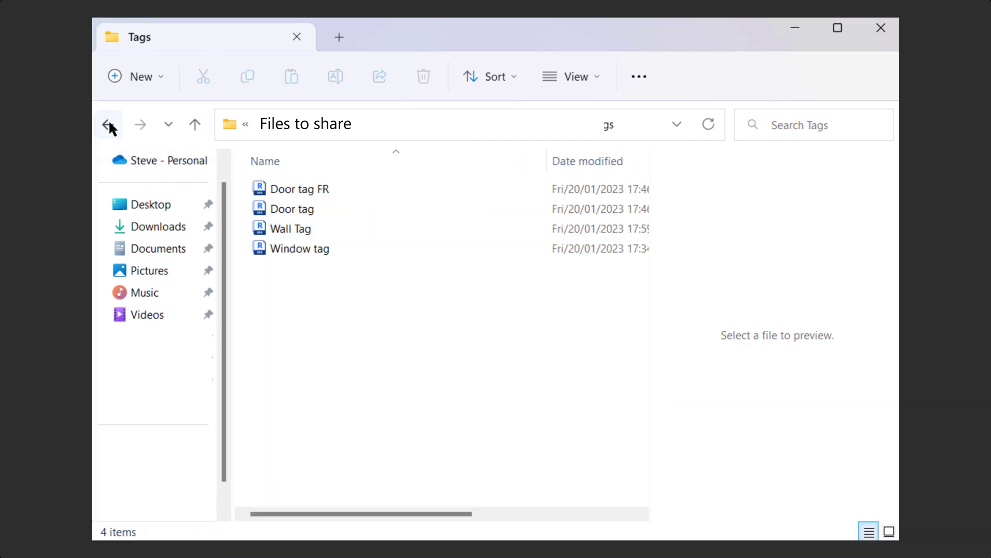